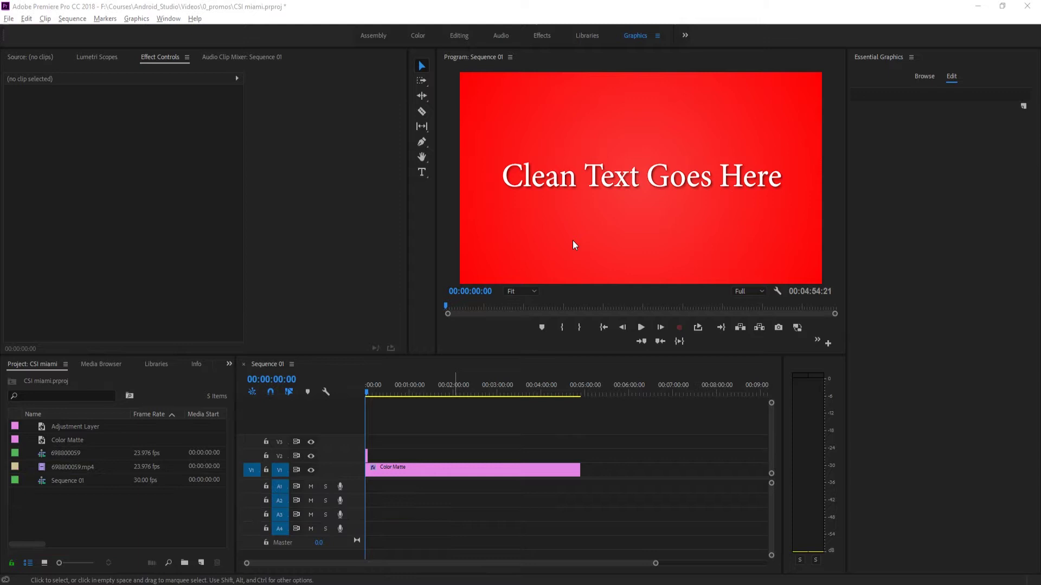
Step: Delete the old Color Matte clip from the timeline
click(640, 230)
key(grave)
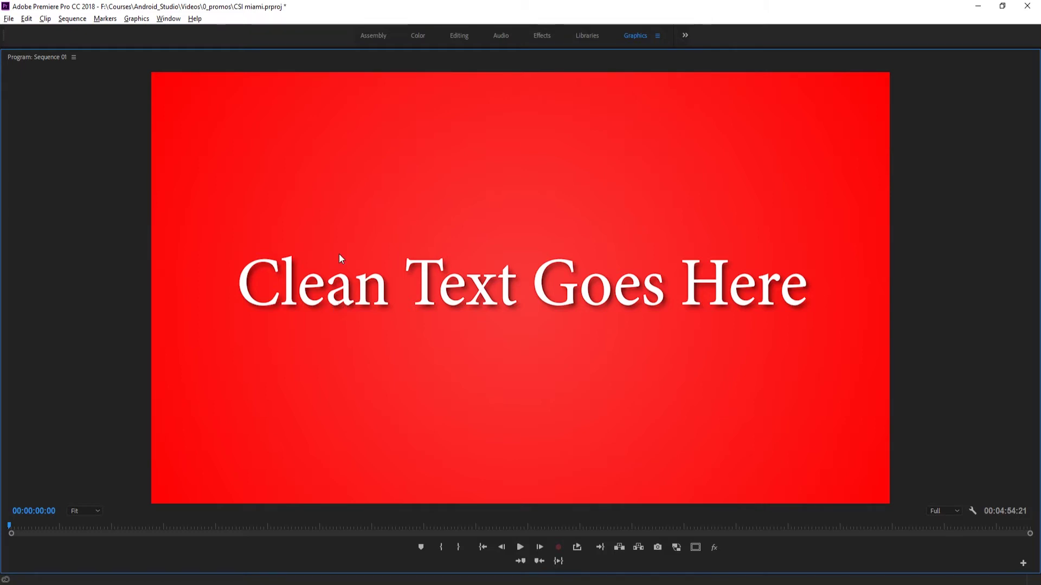
key(grave)
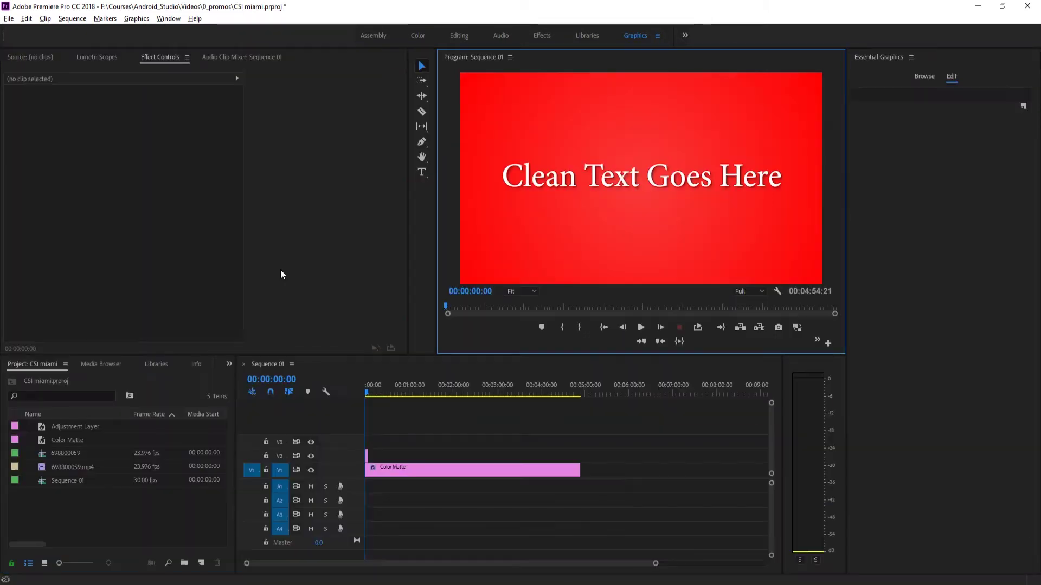
click(422, 469)
key(Delete)
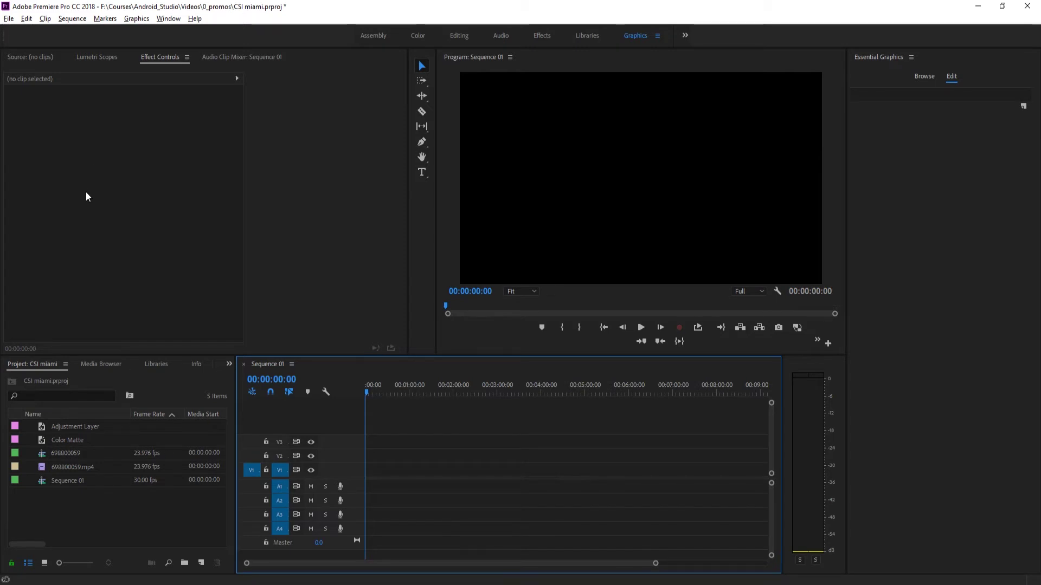
Step: Create a 1920x1080 dark red Color Matte named 'Background' and place it at the start of V1
click(201, 563)
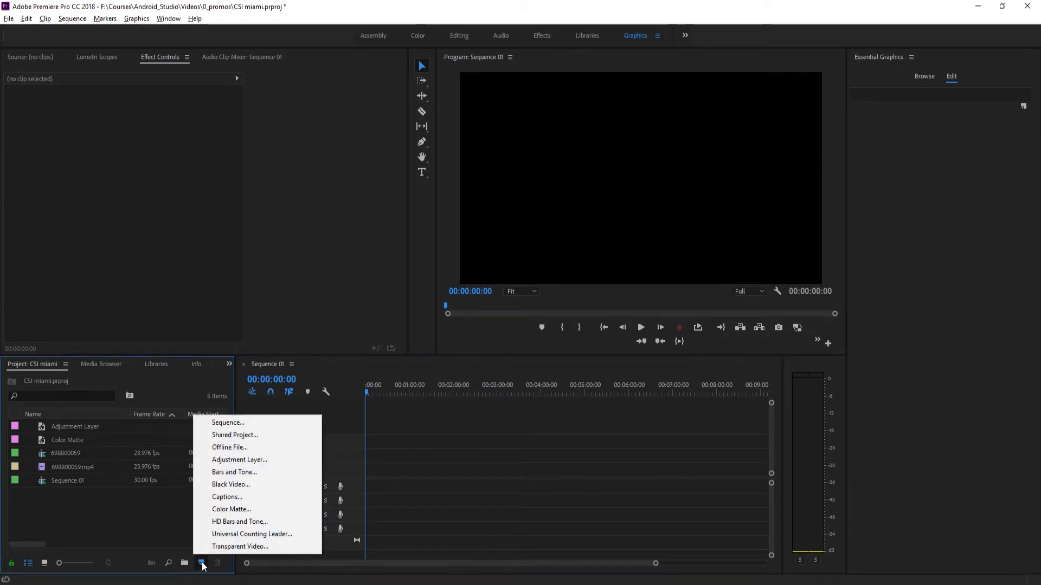
click(232, 509)
click(537, 336)
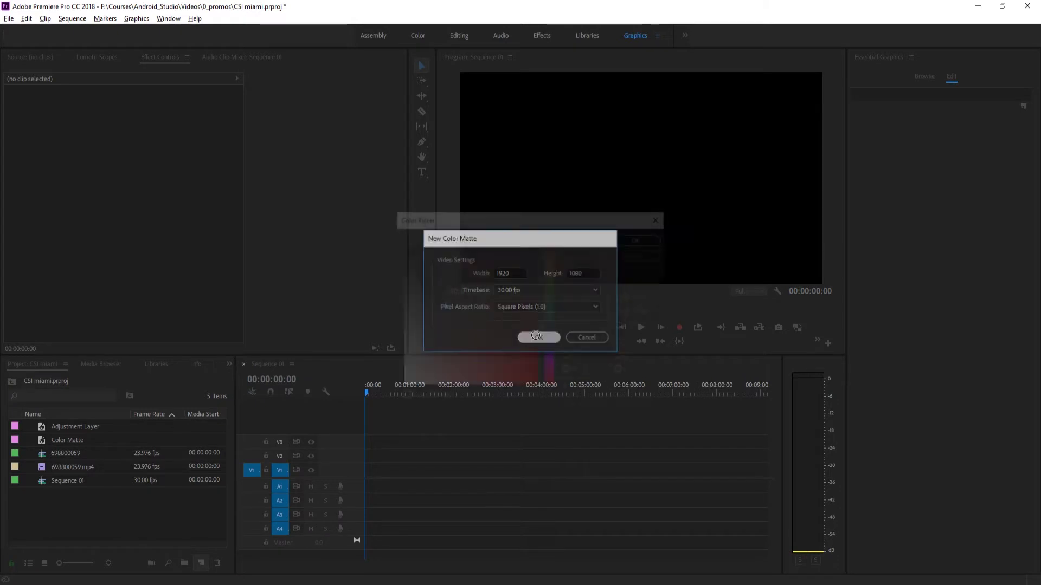
click(522, 332)
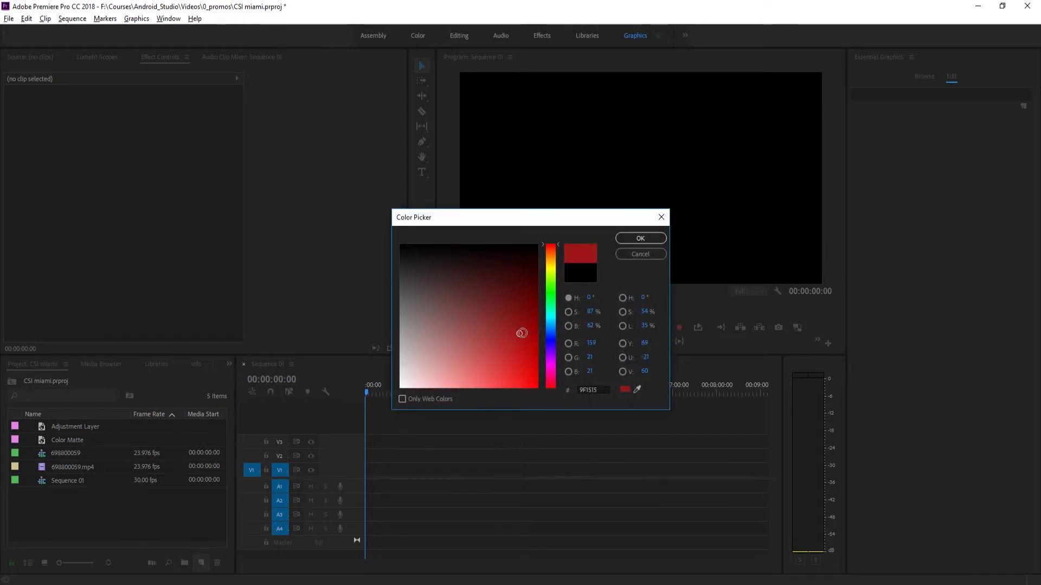
click(640, 238)
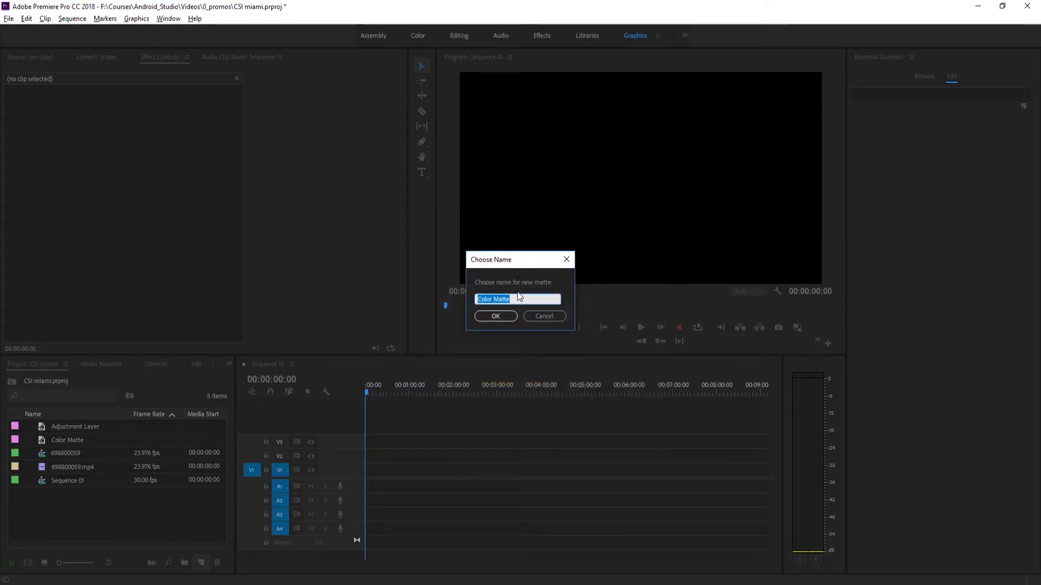
text(Background)
key(Return)
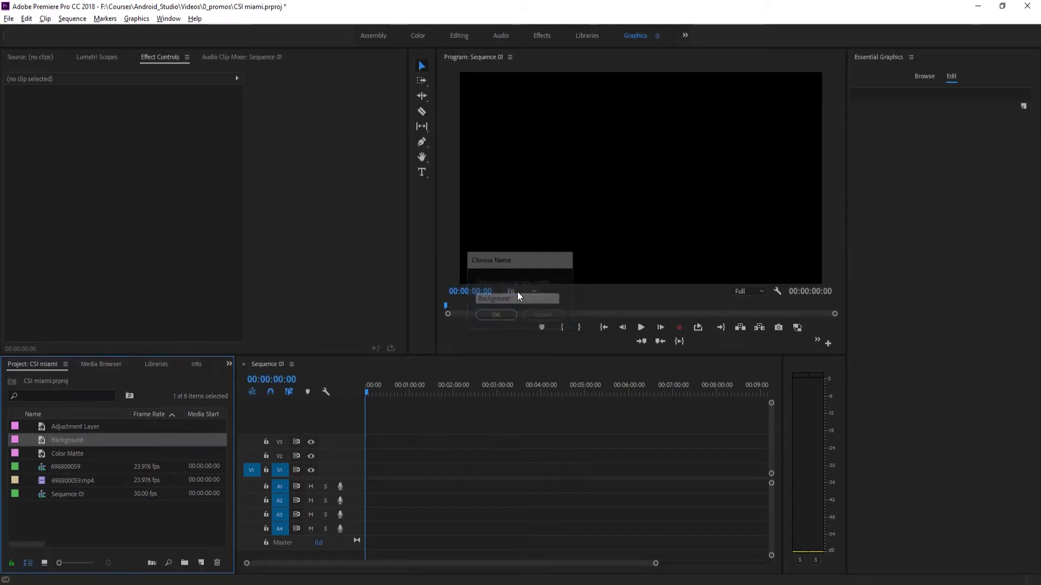
drag(67, 440, 368, 469)
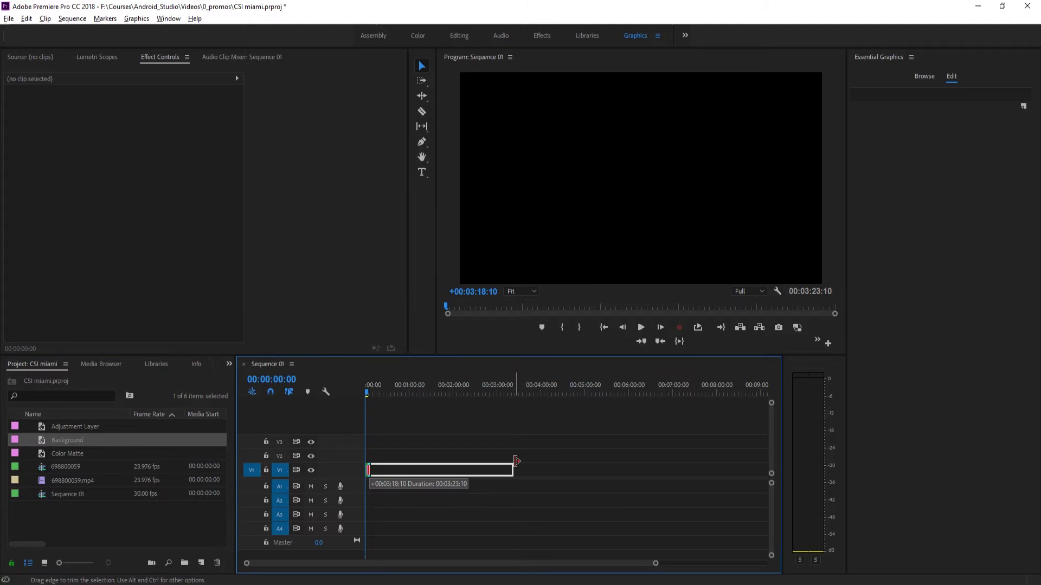
Step: Apply the Ramp effect from the Effects panel to the Background clip on V1
click(394, 467)
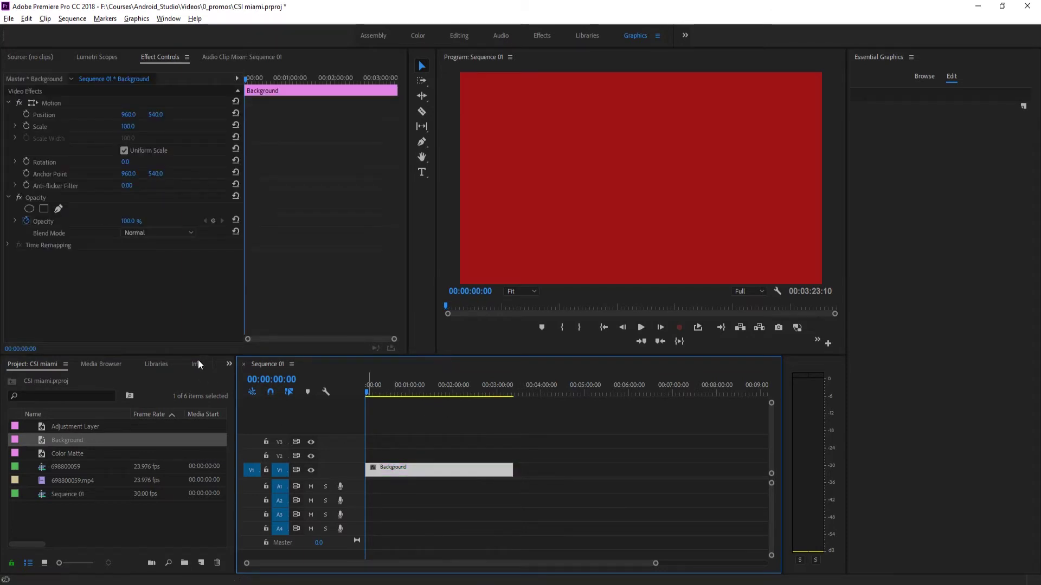
click(228, 364)
click(243, 404)
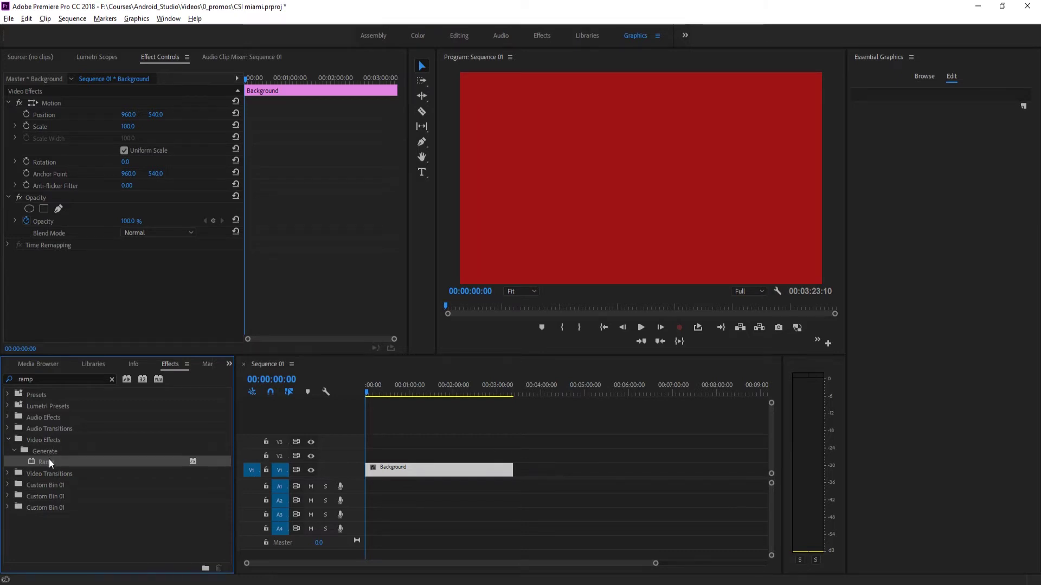
drag(48, 460, 428, 470)
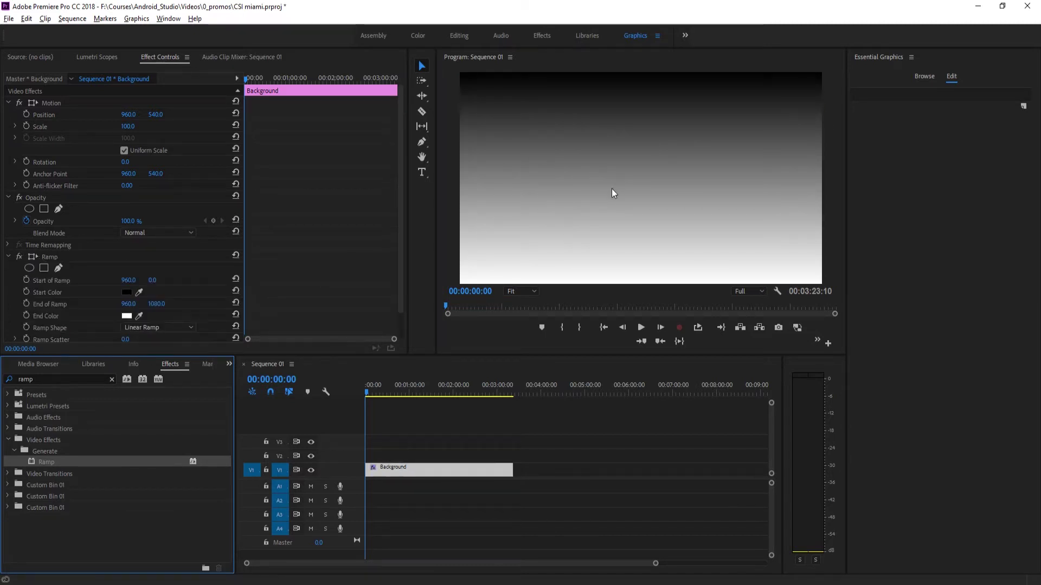
scroll(207, 258, down, 2)
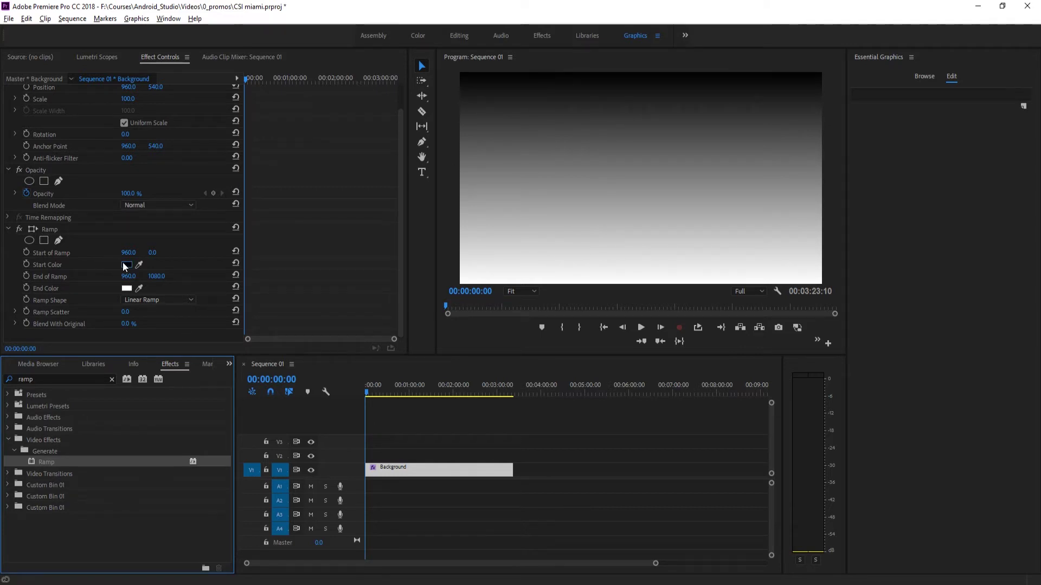
Step: Switch the Ramp shape to Radial Ramp and set Start of Ramp to 960, 540
click(170, 299)
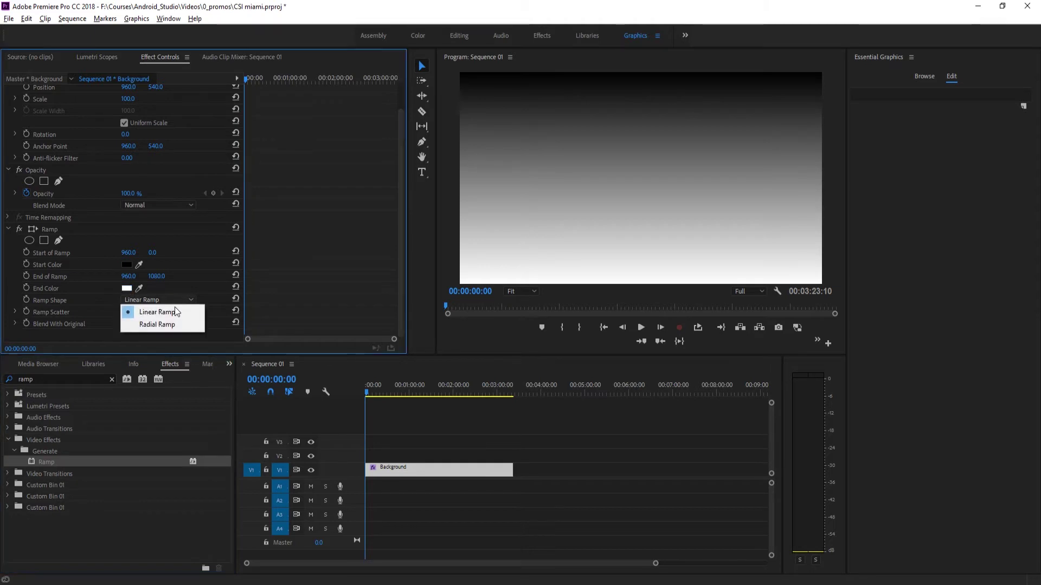
click(166, 324)
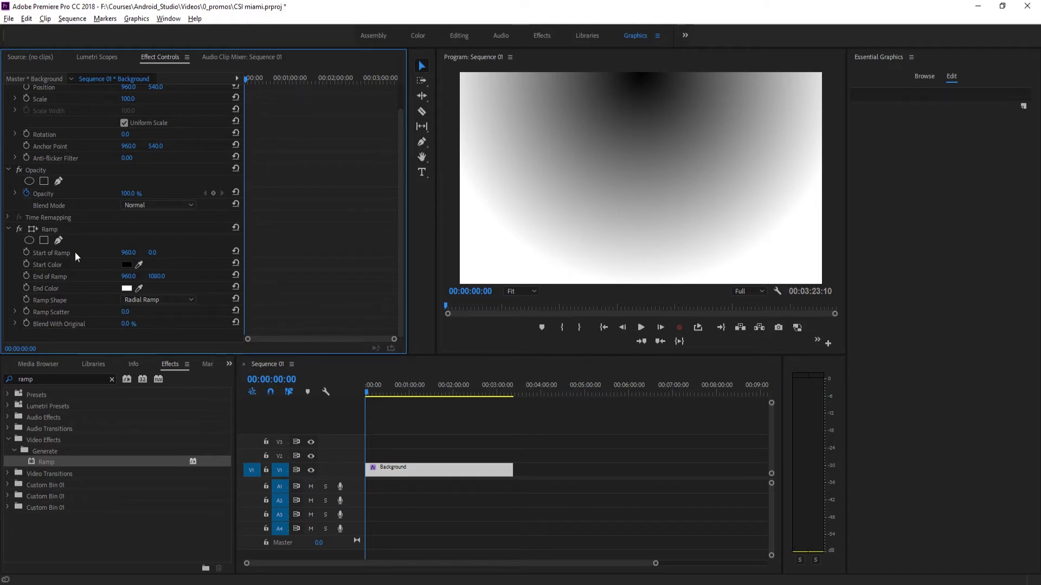
click(130, 252)
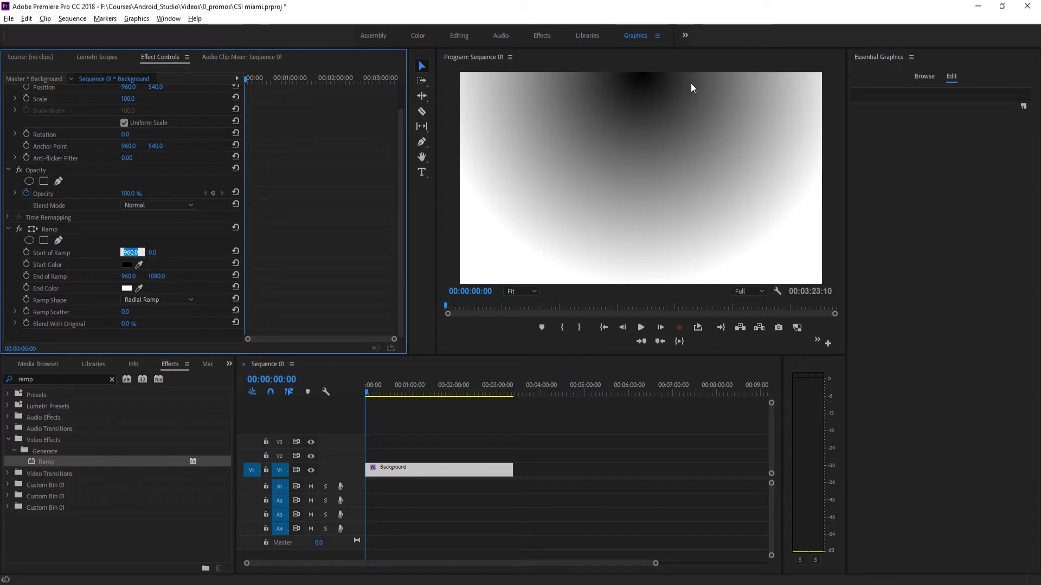
click(155, 253)
drag(155, 253, 438, 253)
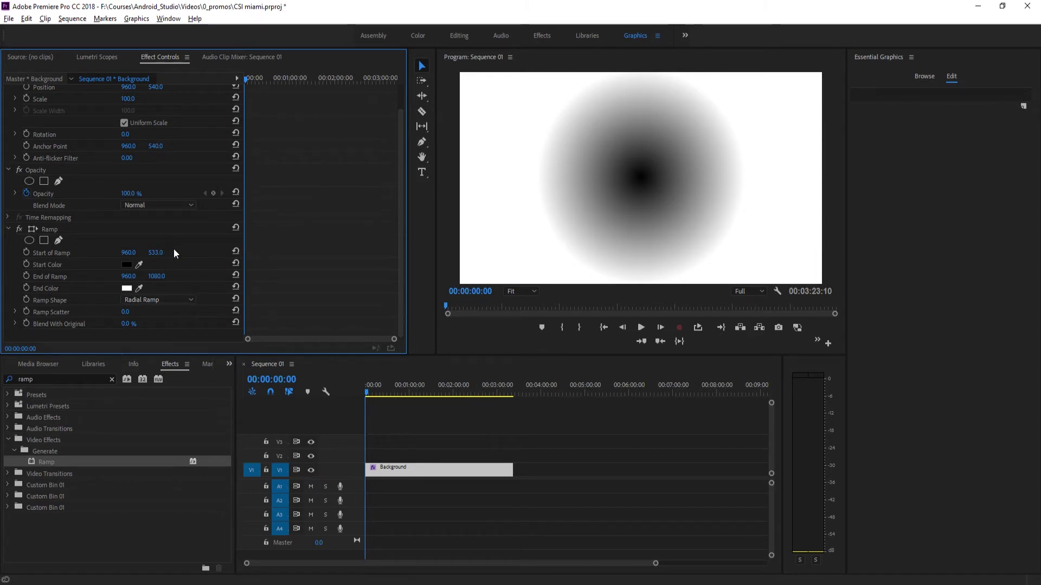
drag(161, 255, 164, 255)
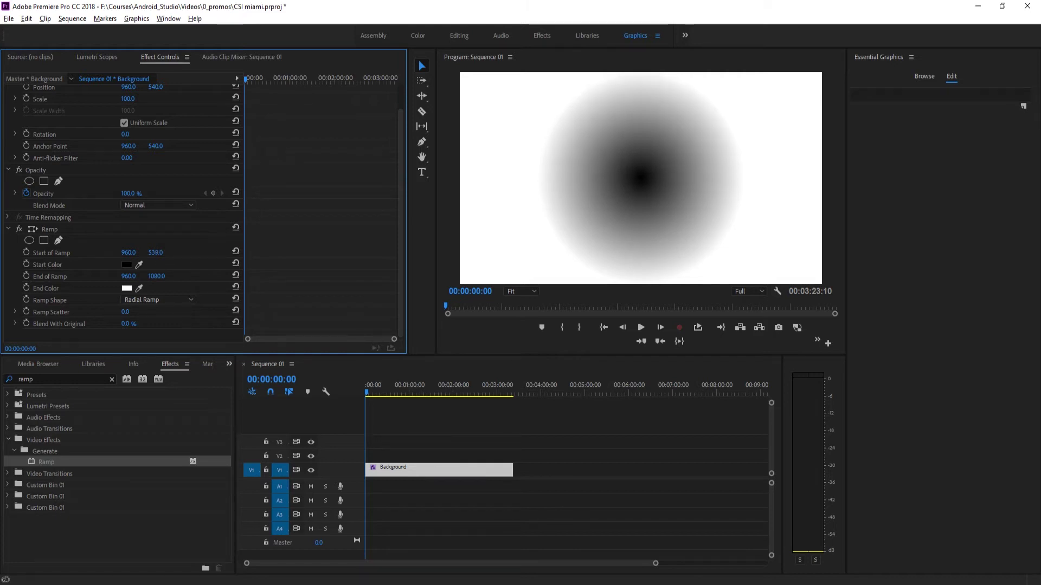
click(156, 252)
text(540)
key(Return)
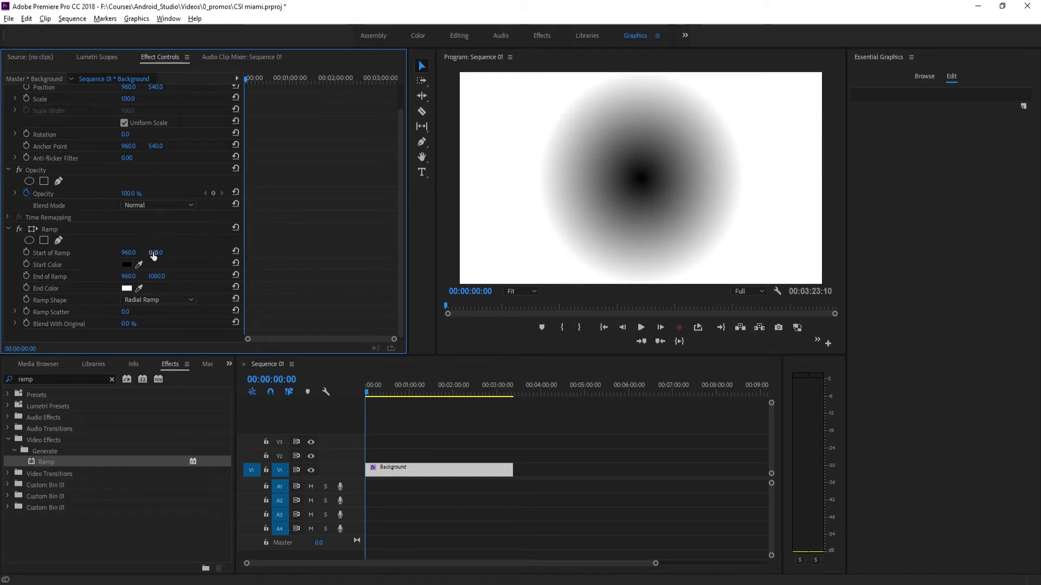
Step: Keep the ramp's Start Color black and set its End Color to magenta (F900BB)
click(126, 265)
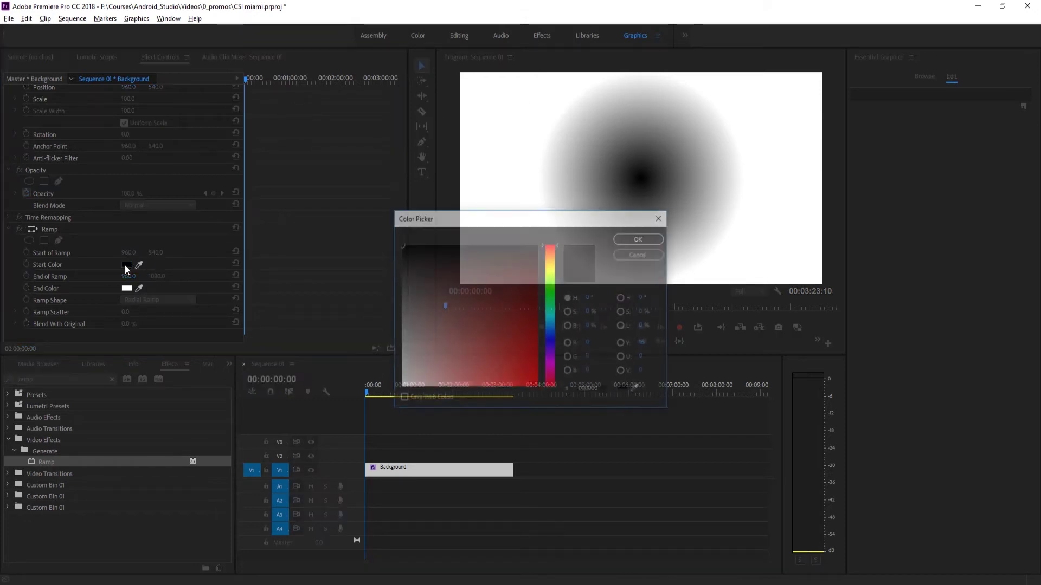
drag(495, 231, 530, 260)
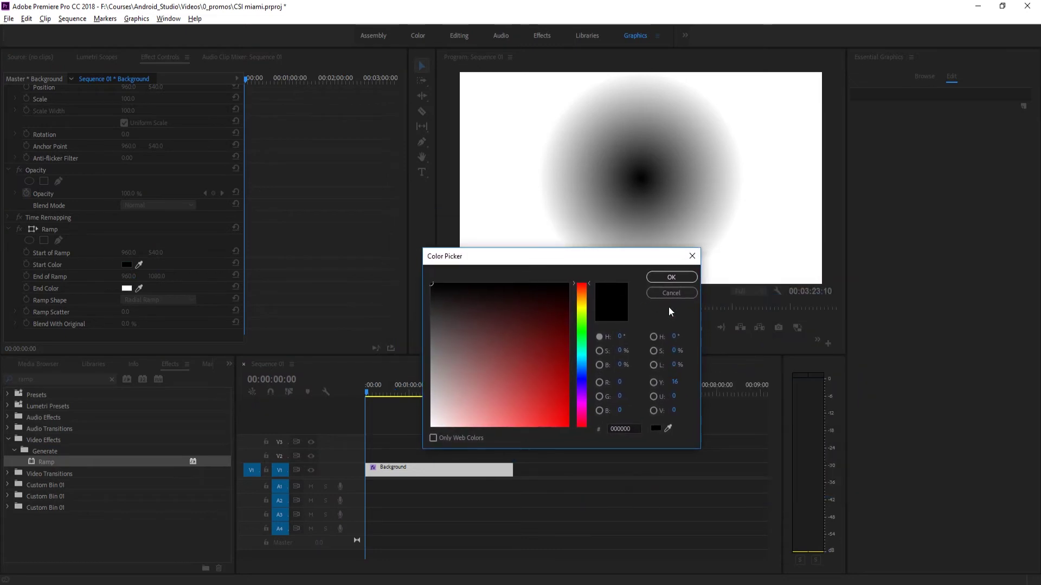
click(672, 293)
click(126, 289)
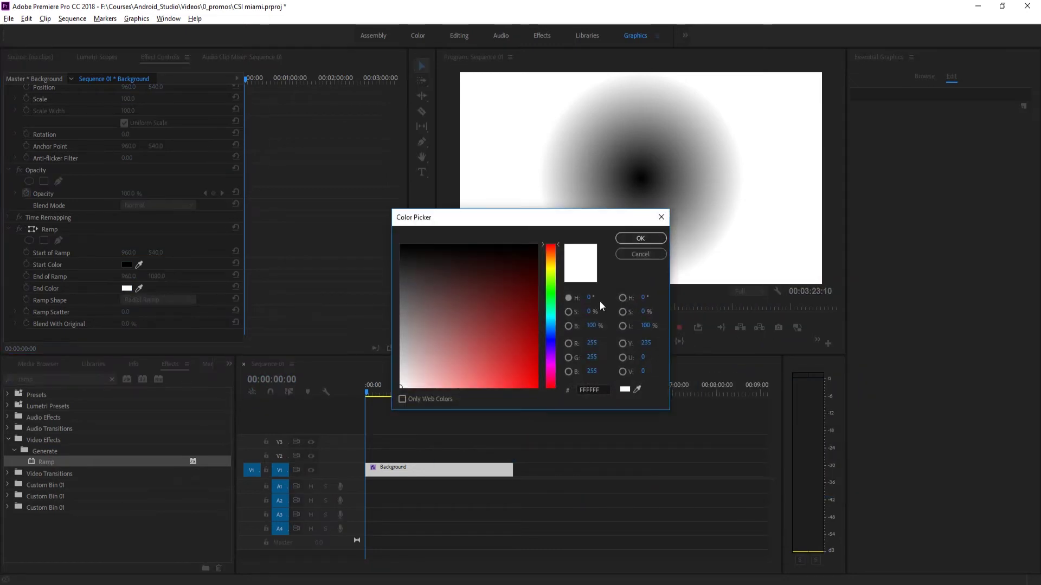
drag(545, 345, 537, 385)
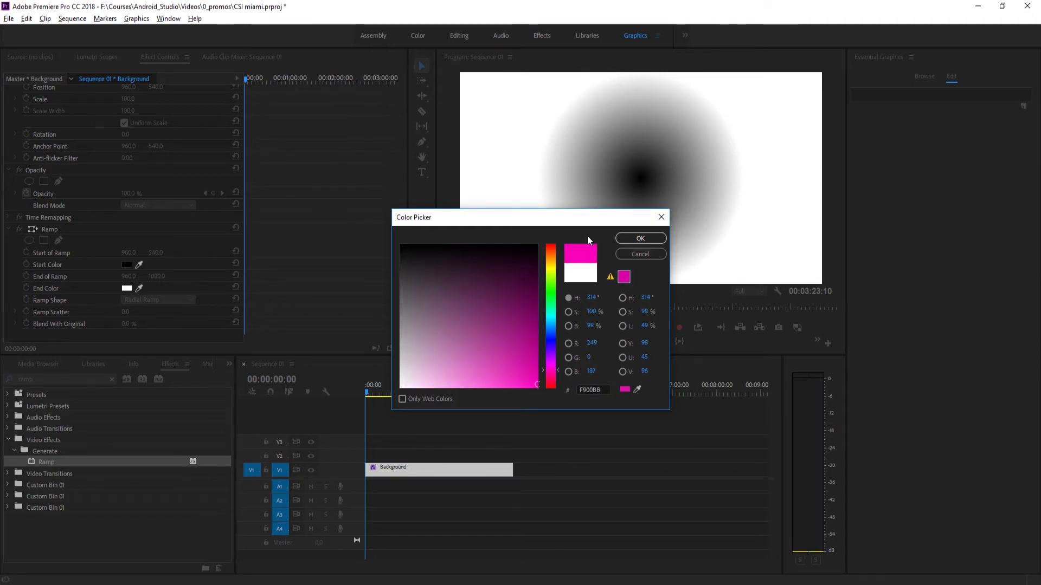
click(650, 239)
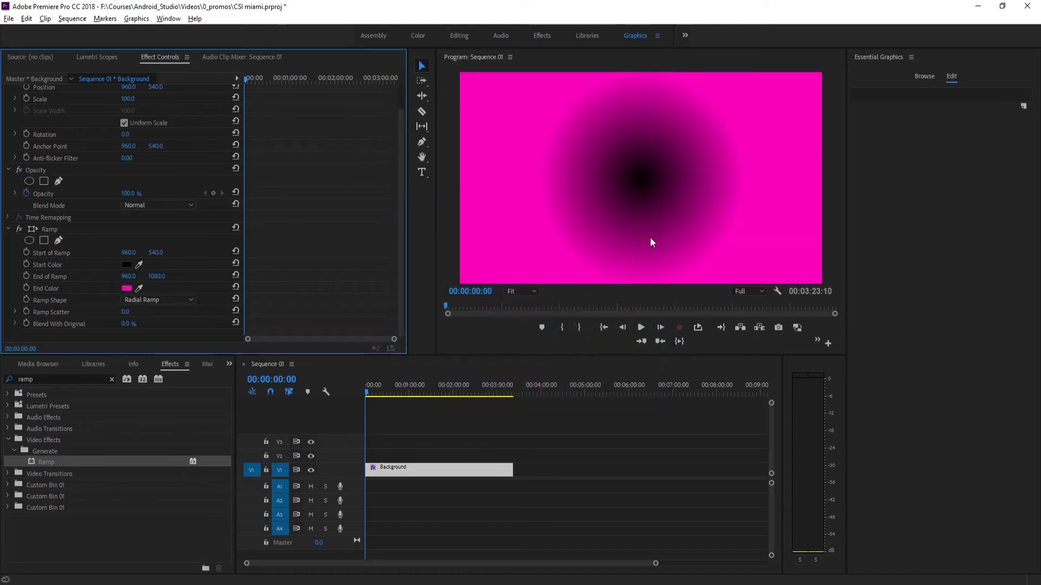
click(125, 264)
Step: Set the ramp's Start Color to a lighter pink (FF42D0), starting from magenta sampled in the preview
click(637, 389)
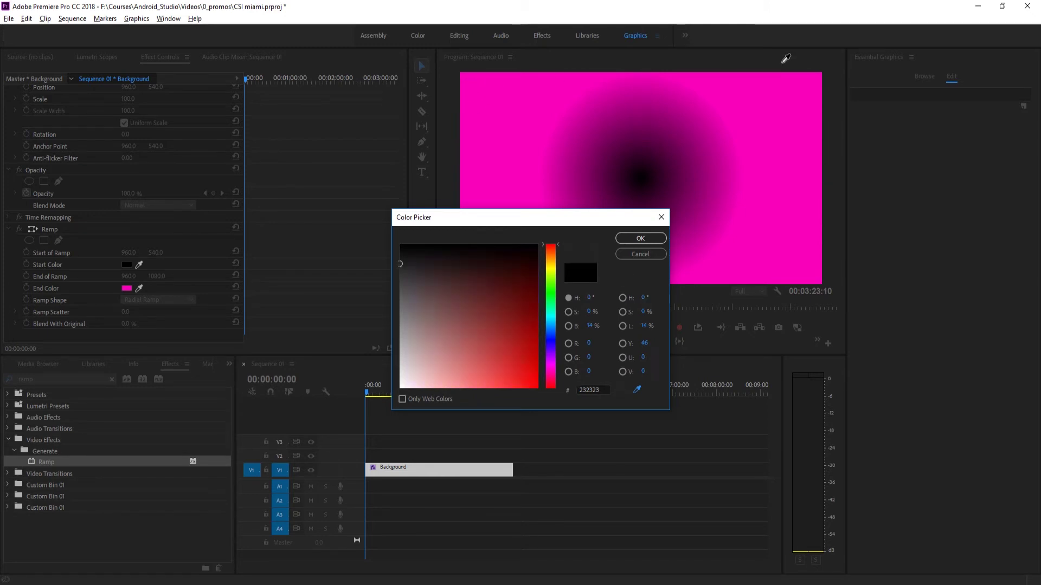
click(825, 73)
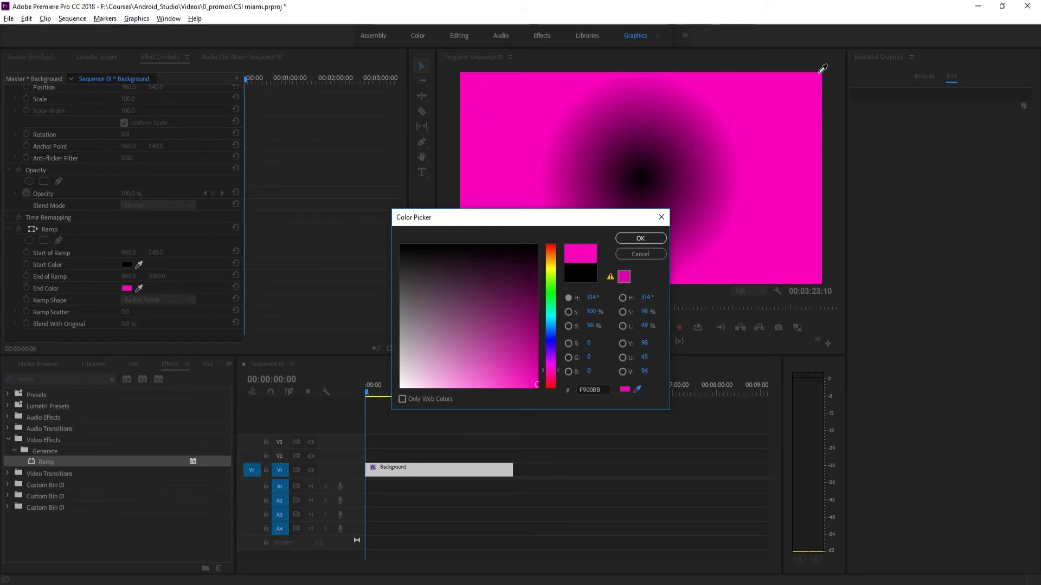
drag(611, 227, 648, 269)
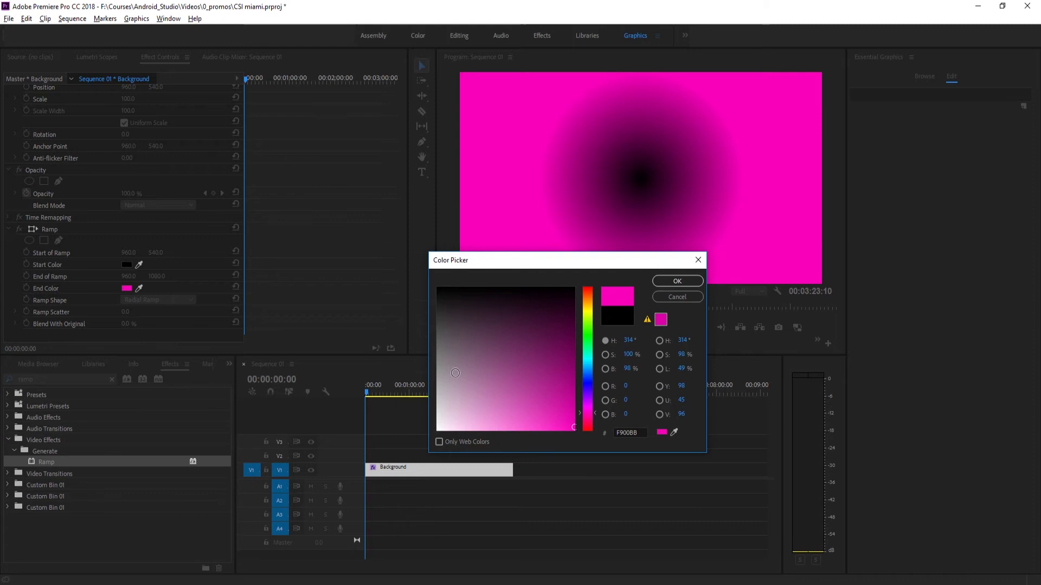
mouse_move(571, 428)
mouse_down()
mouse_move(525, 426)
mouse_move(575, 428)
mouse_move(539, 432)
mouse_up()
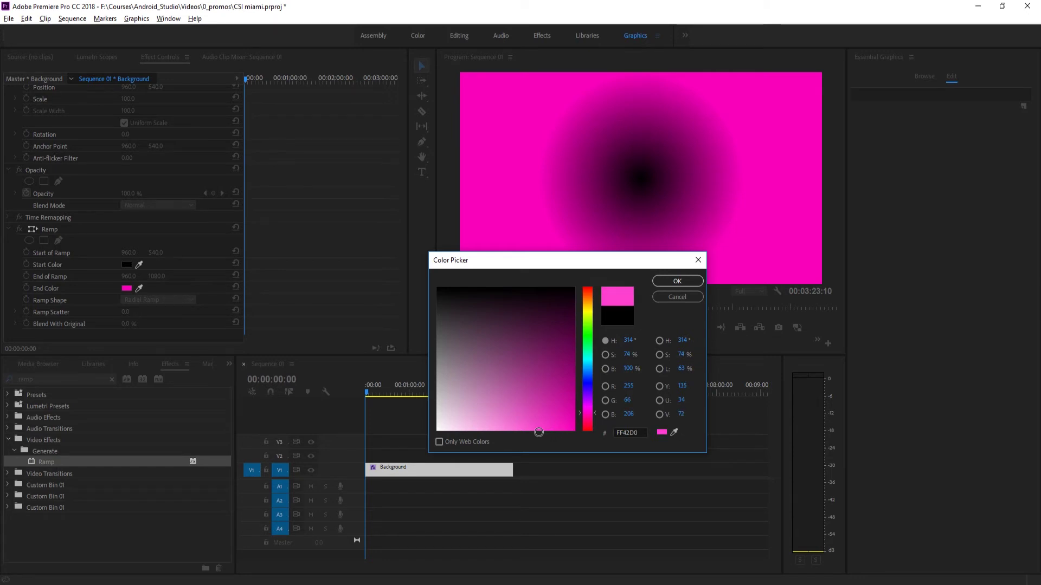
click(681, 280)
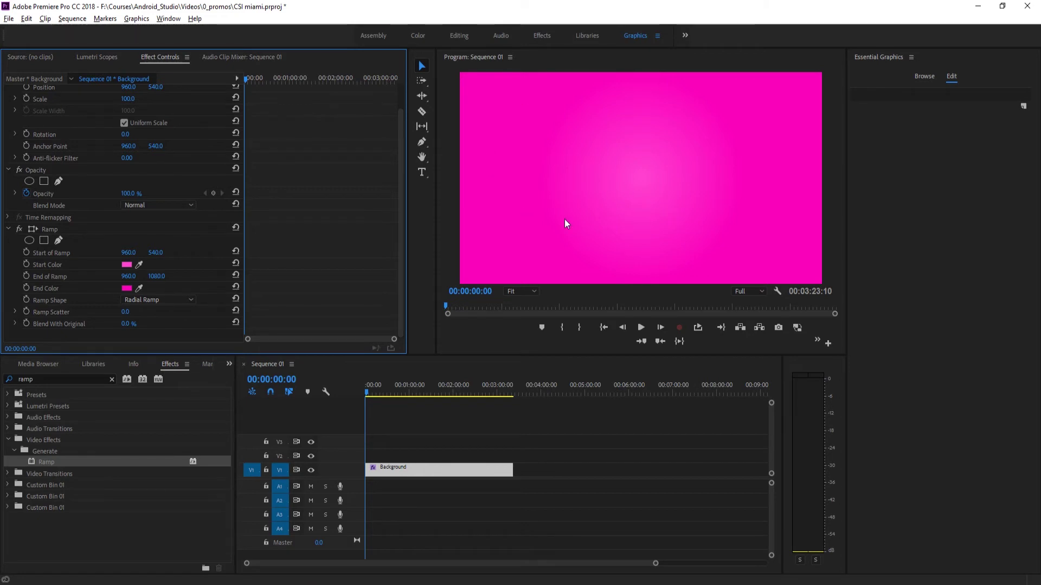
click(604, 189)
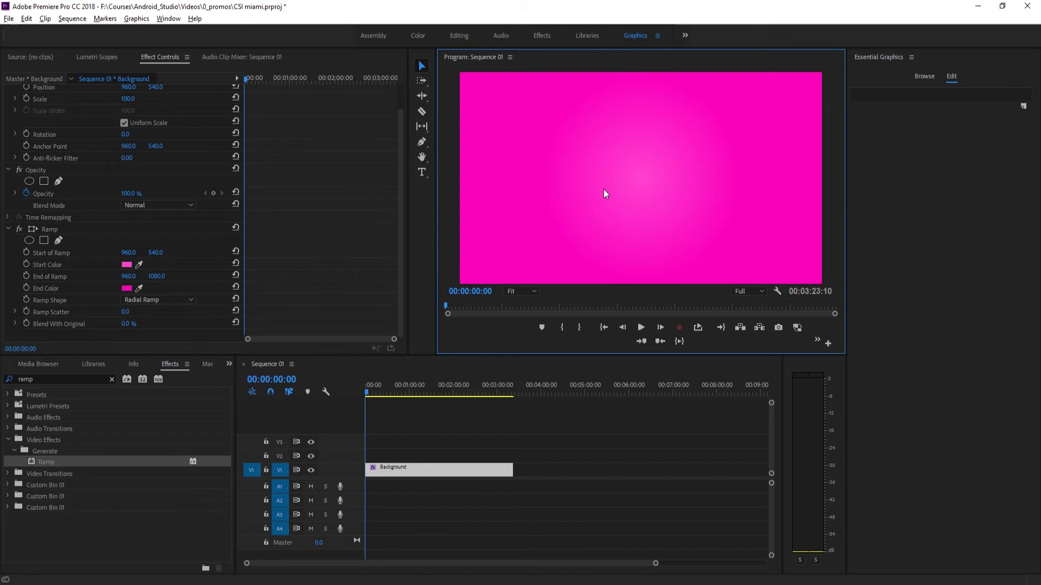
key(grave)
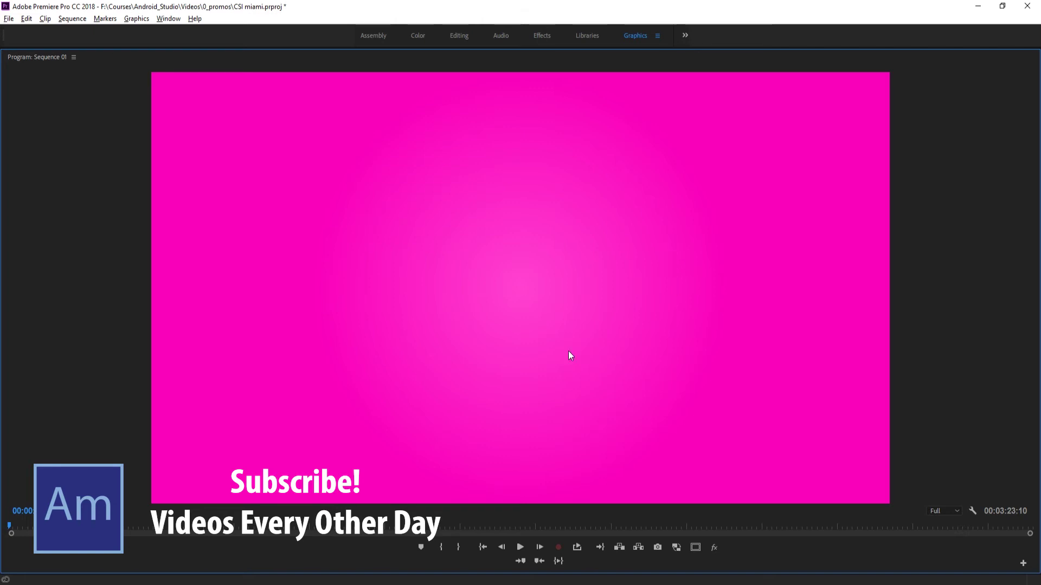
key(grave)
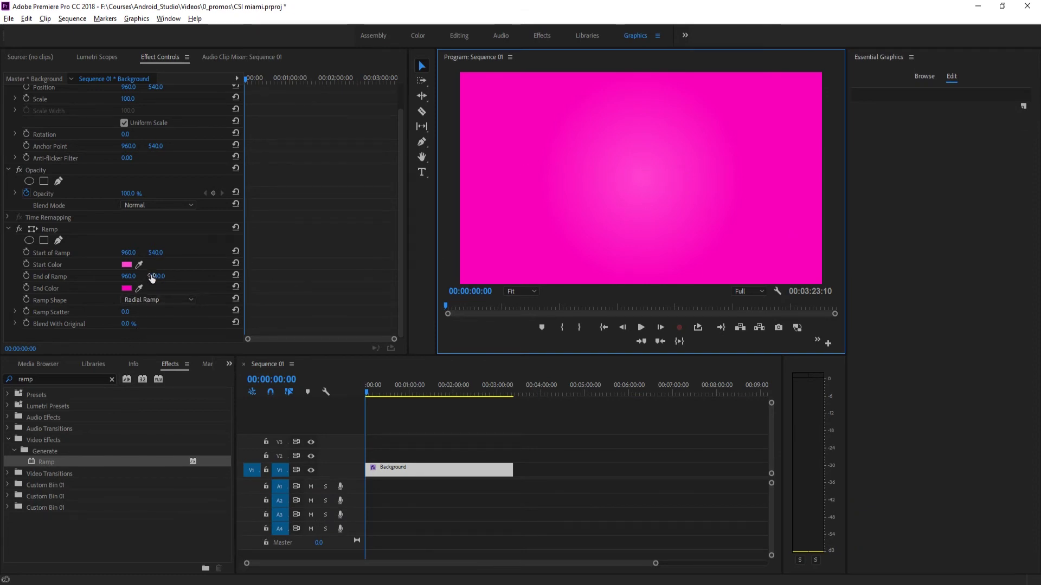
drag(154, 280, 213, 279)
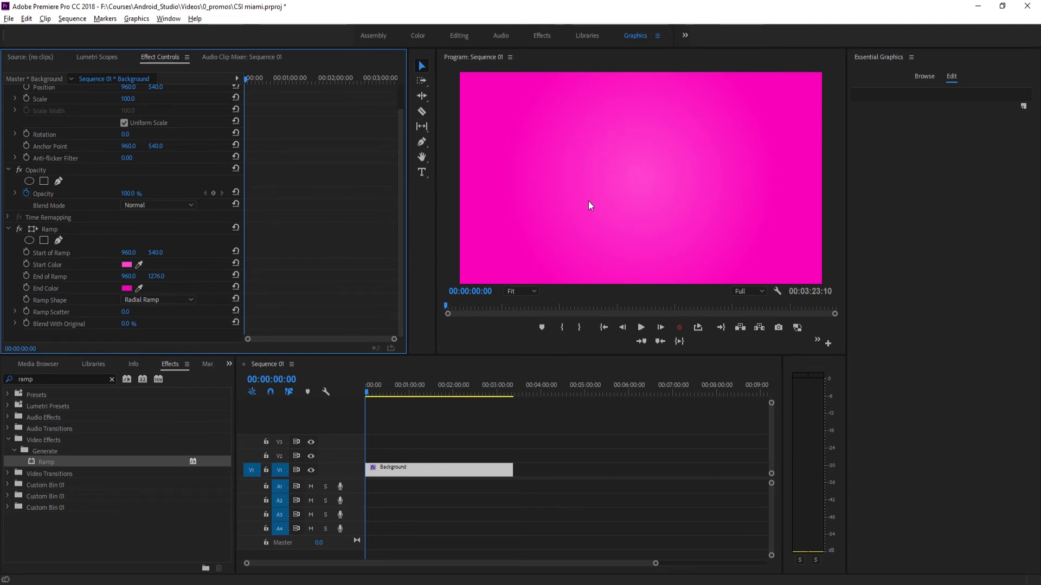
drag(156, 276, 206, 277)
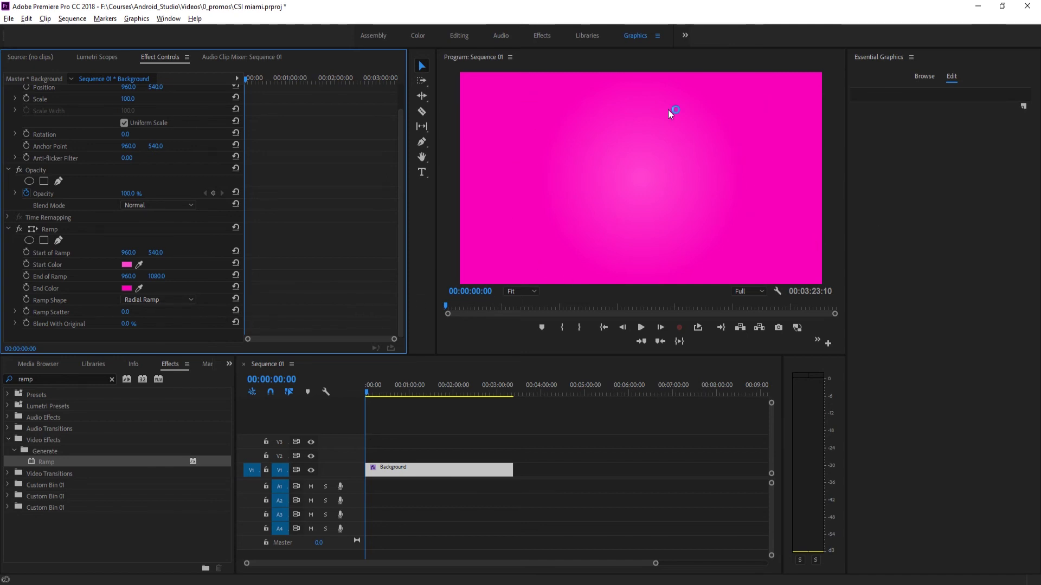
Step: Type 'Clean Text Right Here' in a text box over the upper frame and select all of it
click(434, 438)
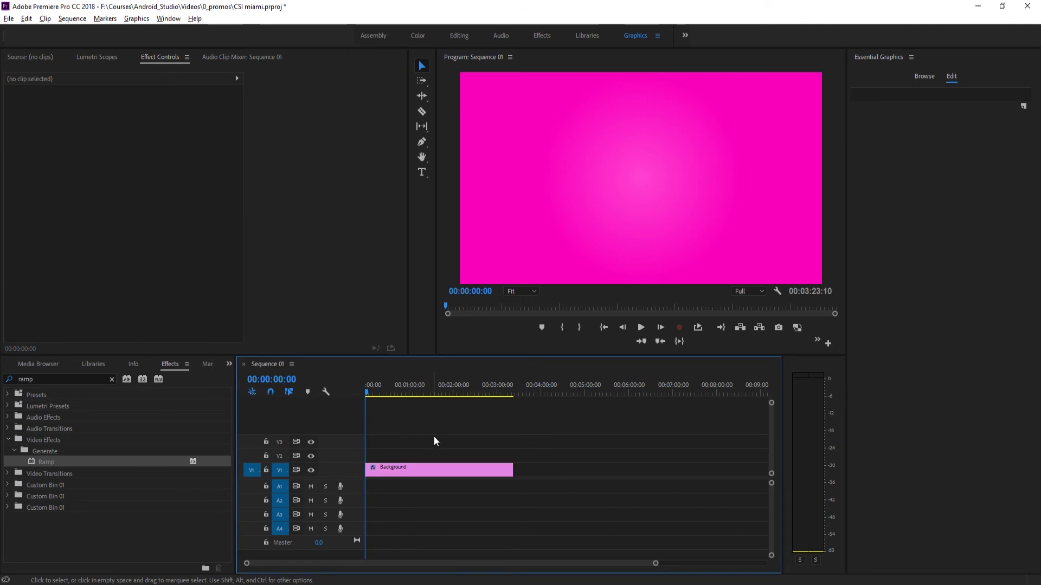
click(424, 170)
drag(475, 99, 798, 255)
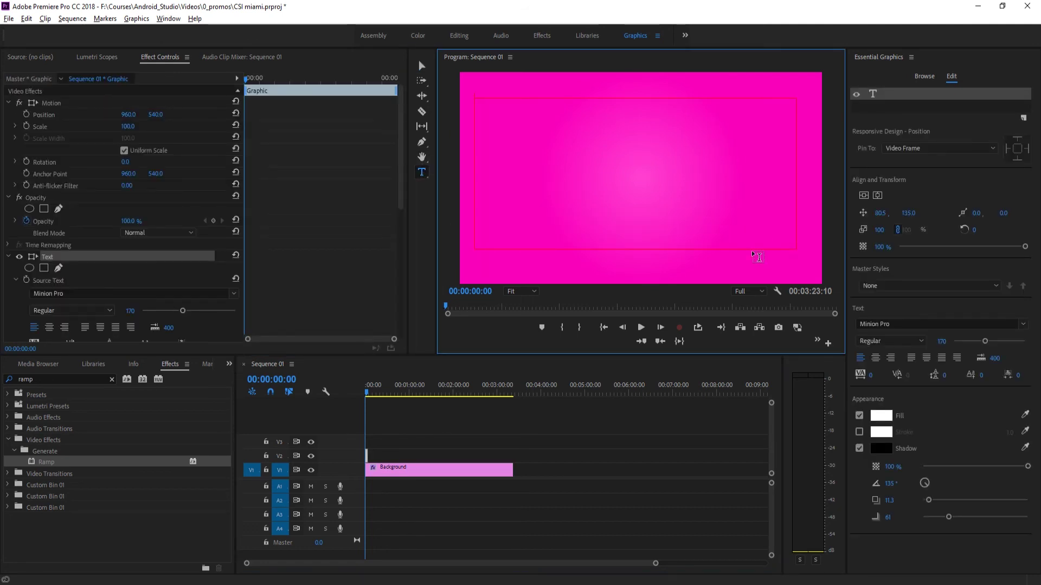
text(Cle)
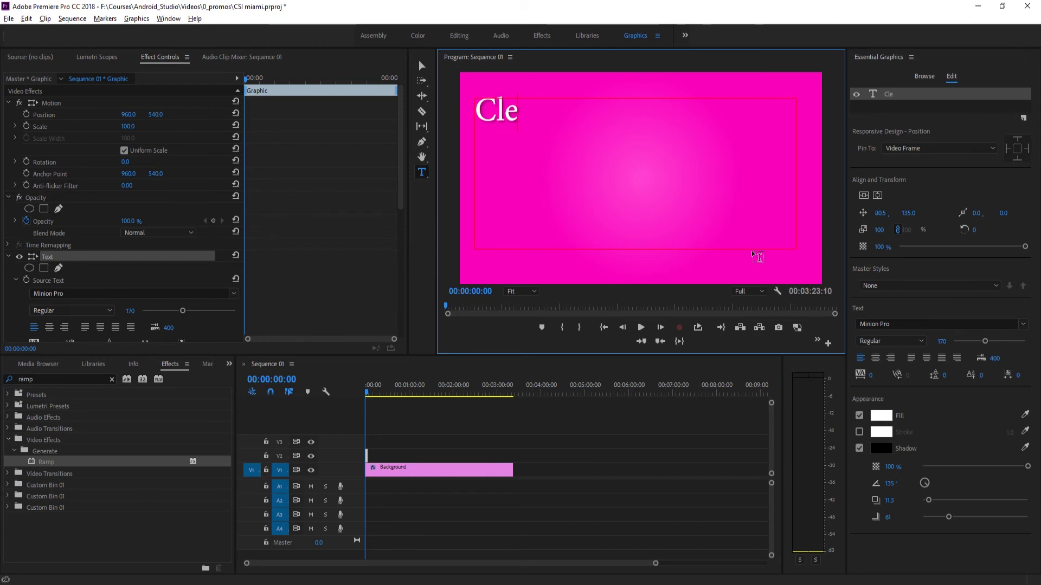
text(an Text Right)
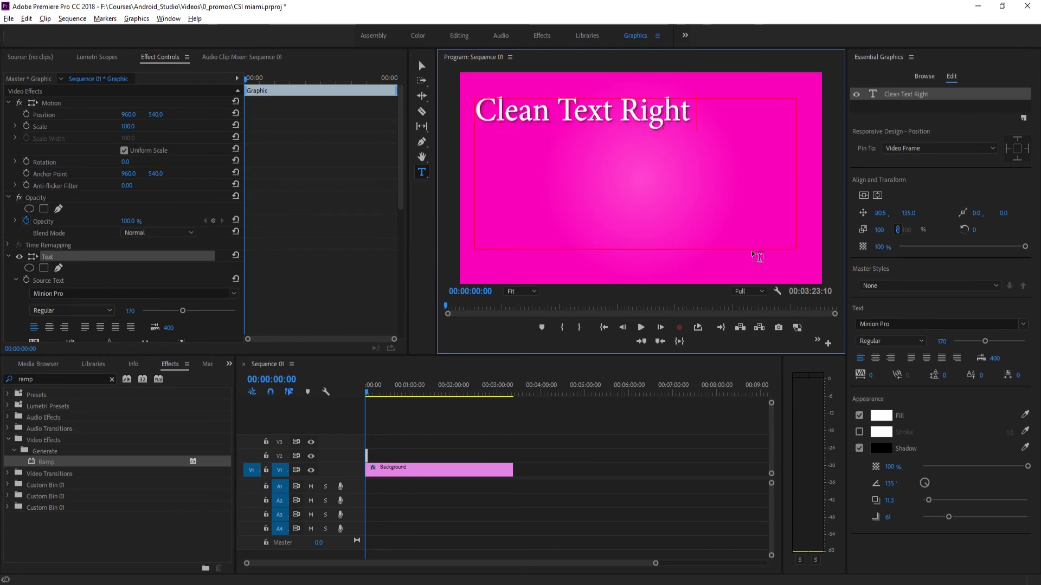
text( Here)
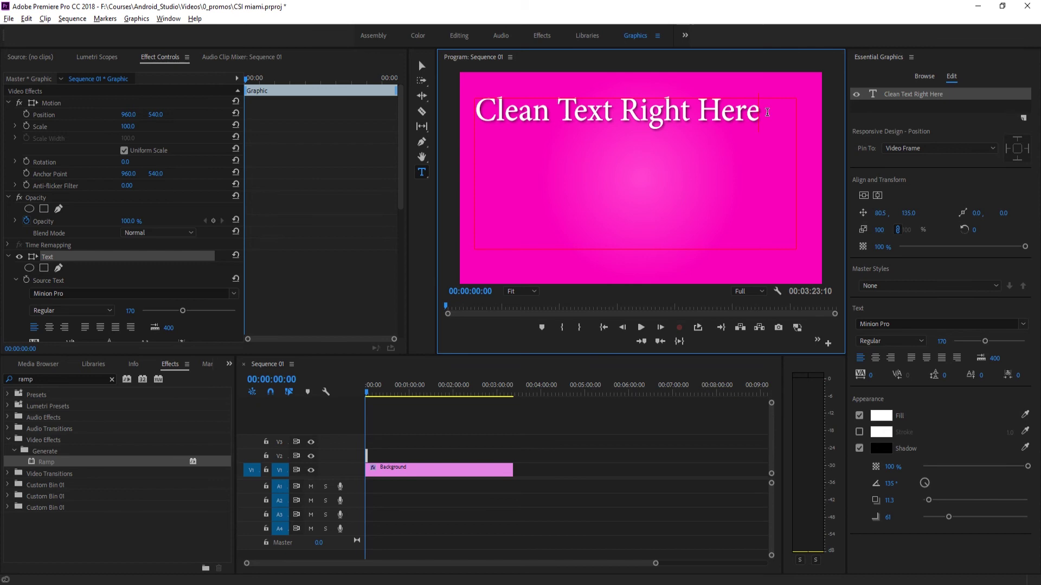
key(ctrl+a)
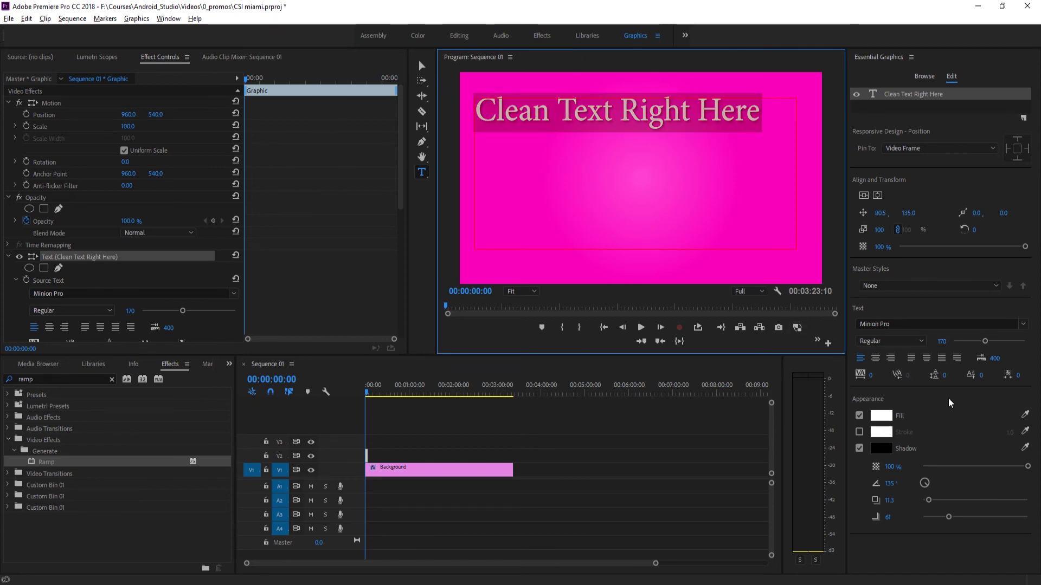
Step: Centre-align the title, turn off its drop shadow, and shrink the text box to fit
click(875, 358)
click(859, 449)
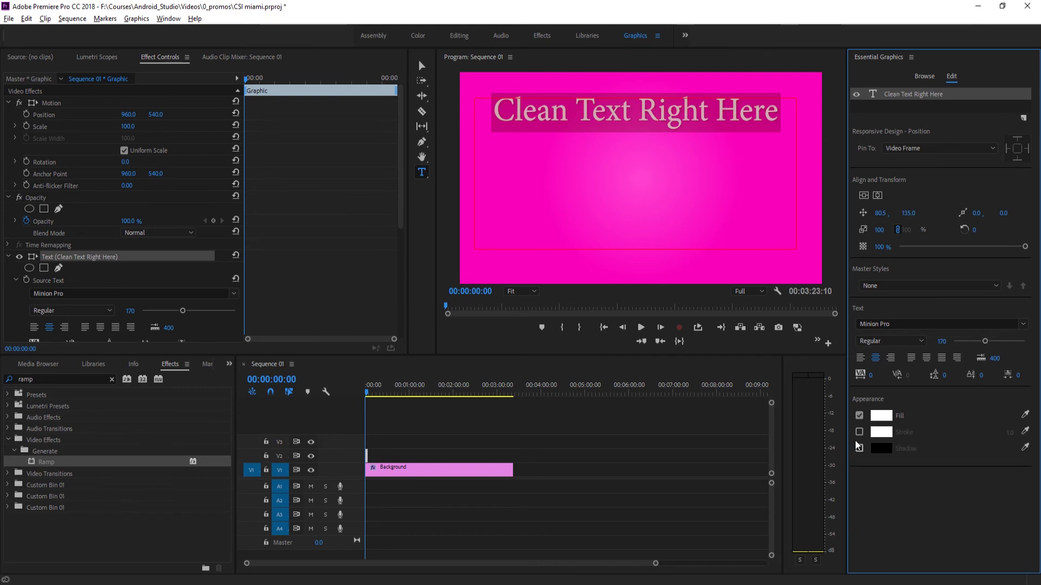
click(421, 66)
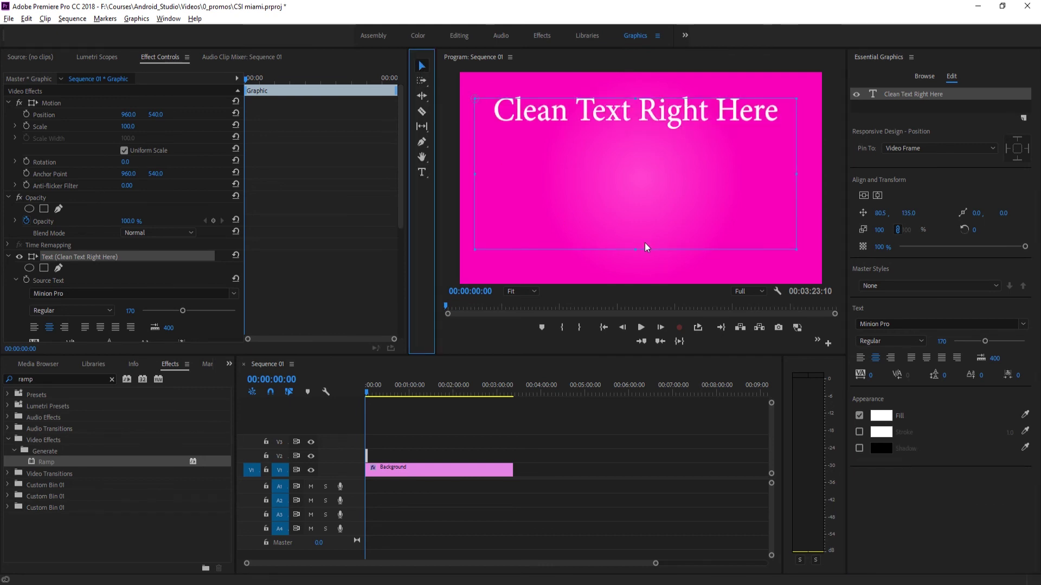
drag(636, 249, 684, 176)
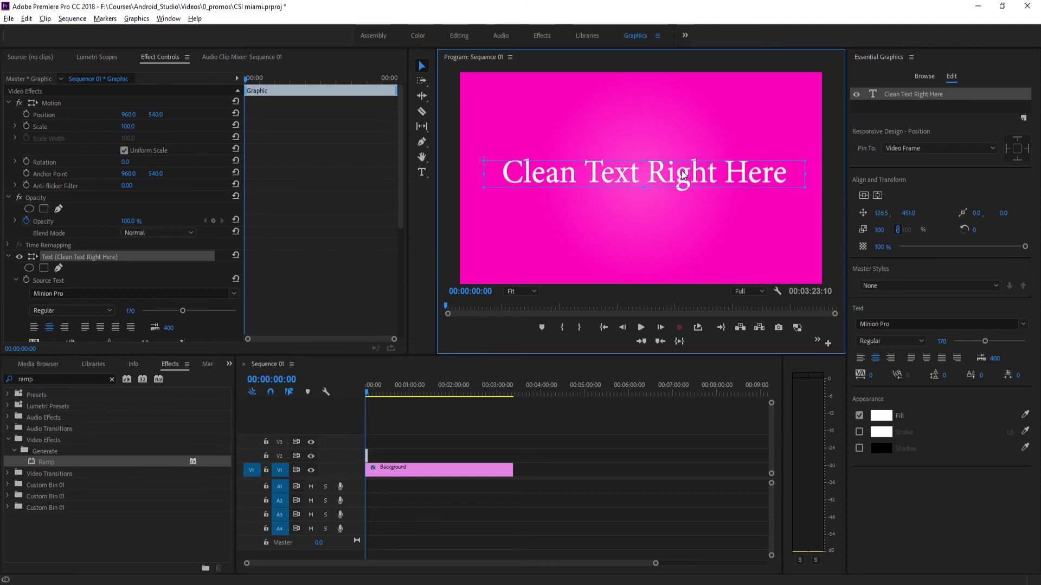
Step: Turn the title's drop shadow back on at distance 7.2 and check it deselected
click(860, 450)
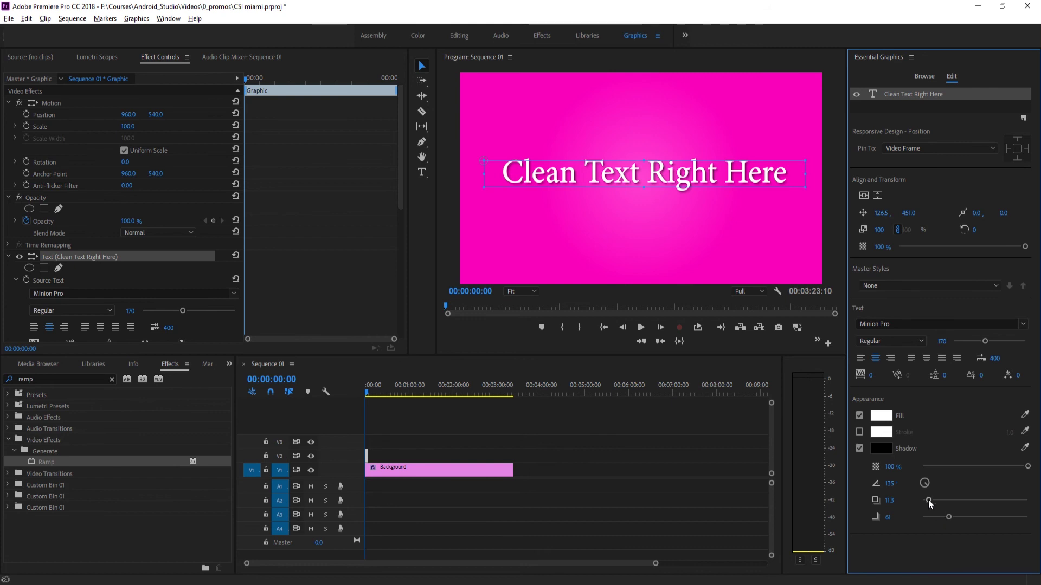
click(601, 239)
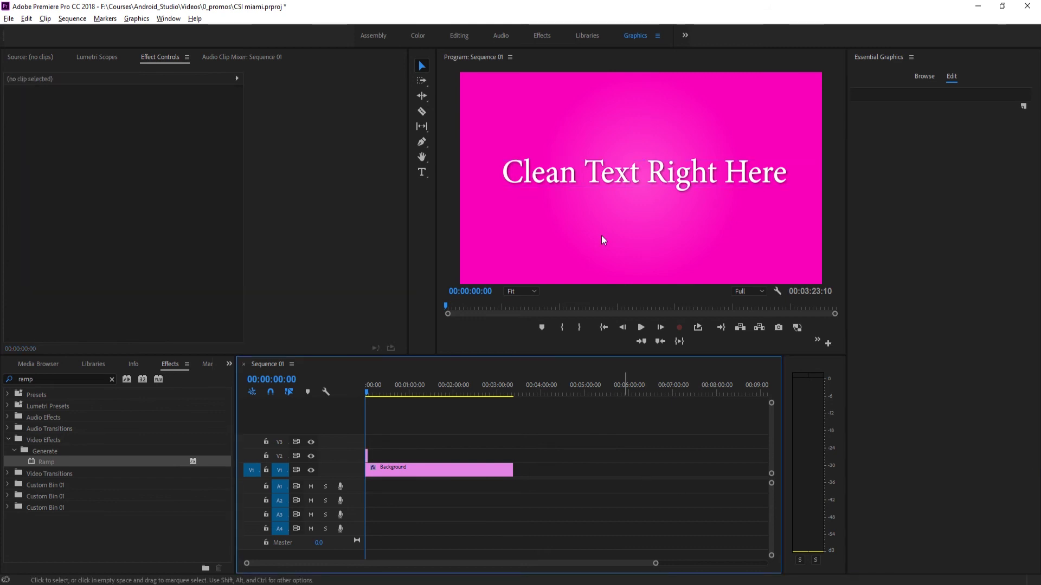
click(684, 178)
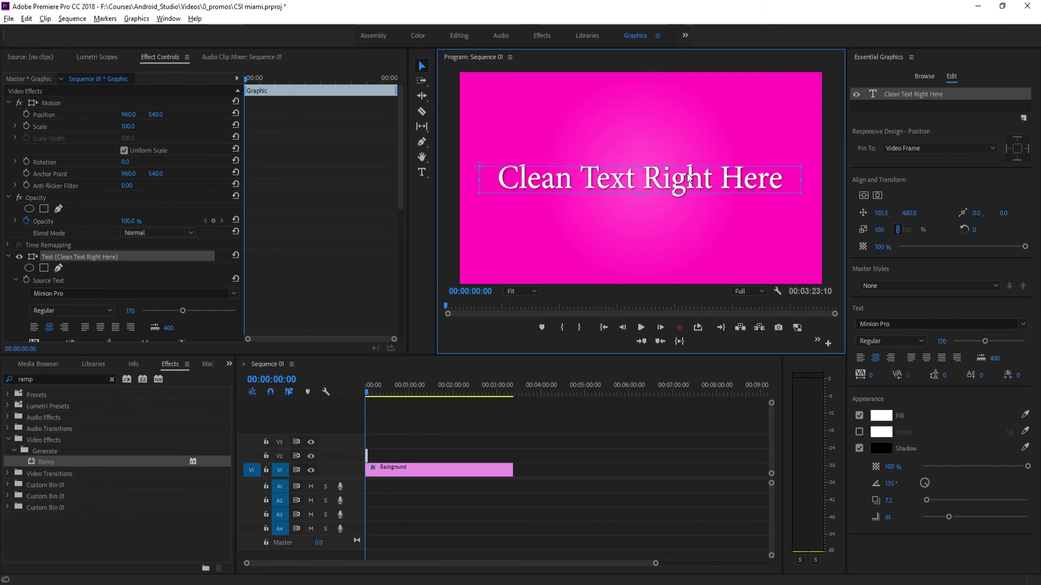
click(627, 460)
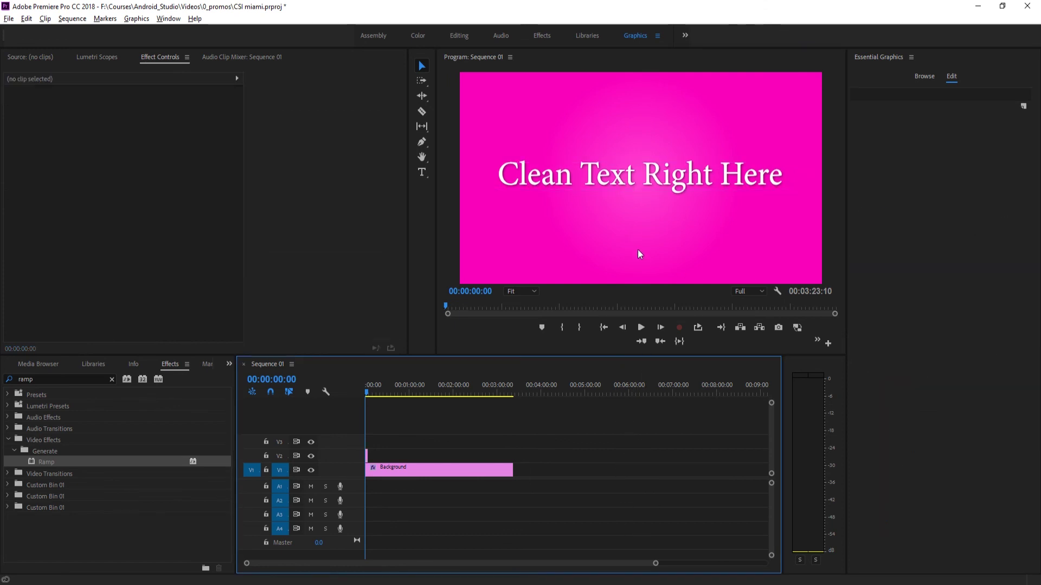
Step: Maximize the Program Monitor and drag the title slightly down and left over the pink glow
key(grave)
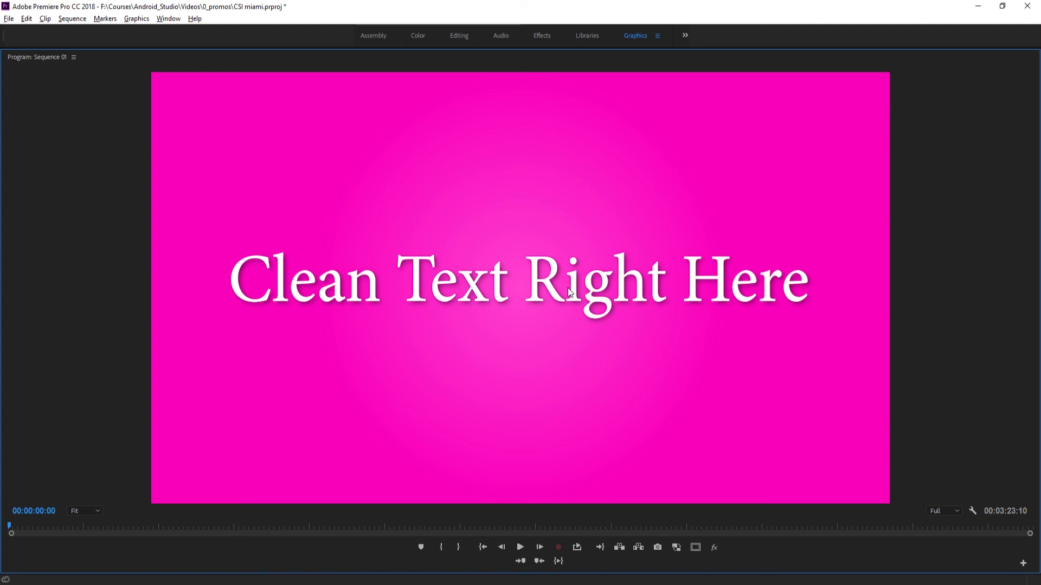
mouse_move(567, 288)
mouse_down()
mouse_move(457, 288)
mouse_move(574, 300)
mouse_up()
drag(719, 302, 712, 304)
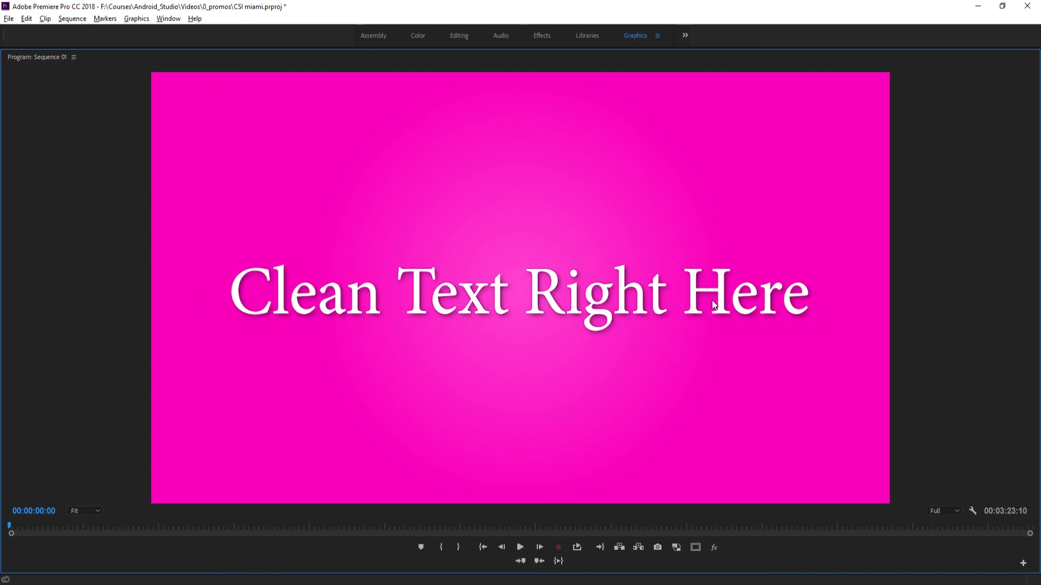